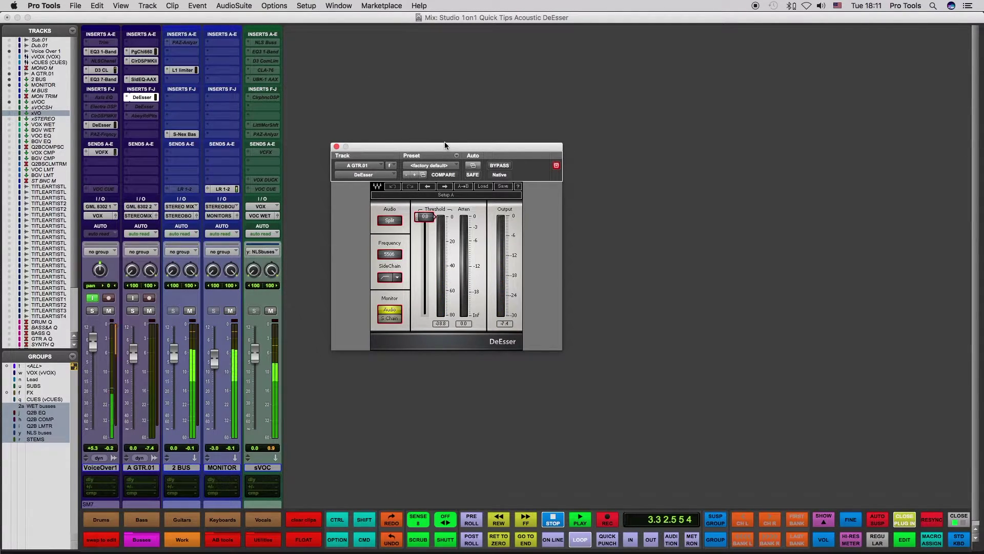
- Open the DeEsser on the Voice Over 1 track and toggle its bypass to compare the processed and unprocessed voice
left_click(101, 124)
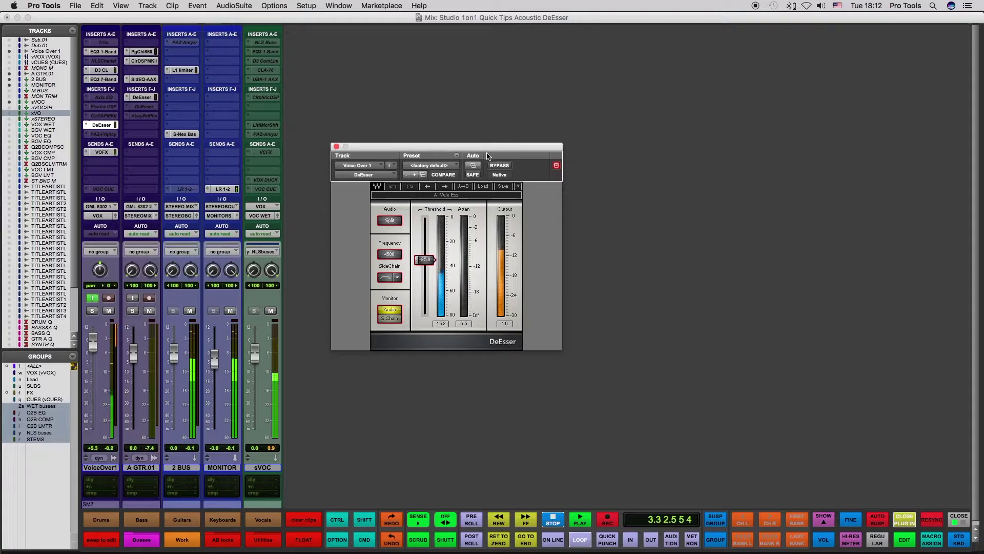
left_click(496, 167)
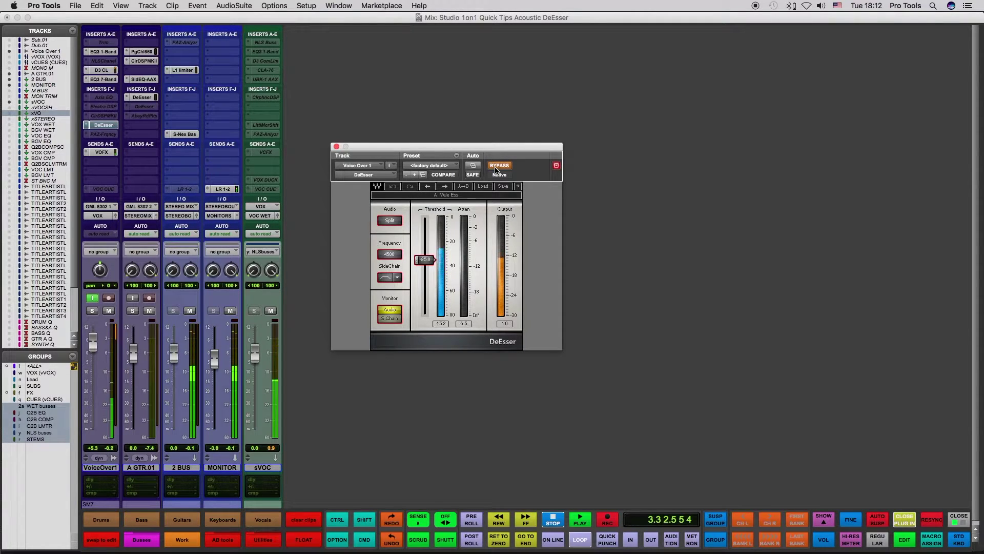
left_click(496, 166)
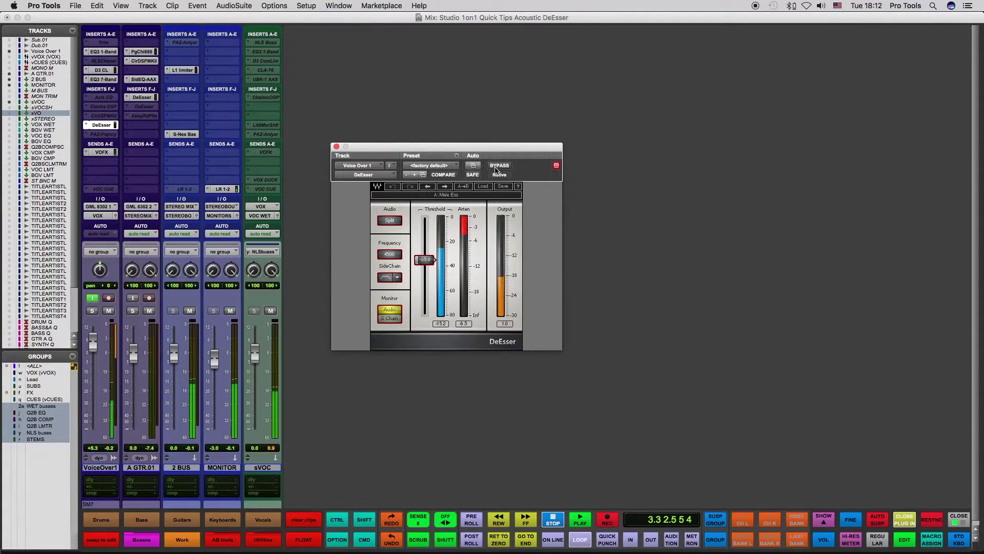
left_click(496, 167)
left_click(496, 166)
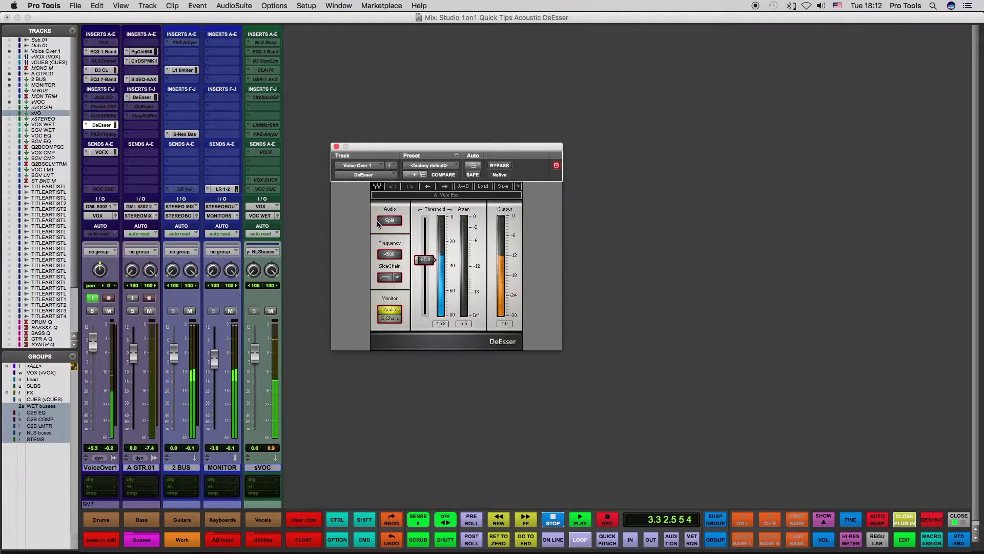
- Close the voice-over DeEsser and open the DeEsser inserted on the A GTR.01 track
left_click(384, 278)
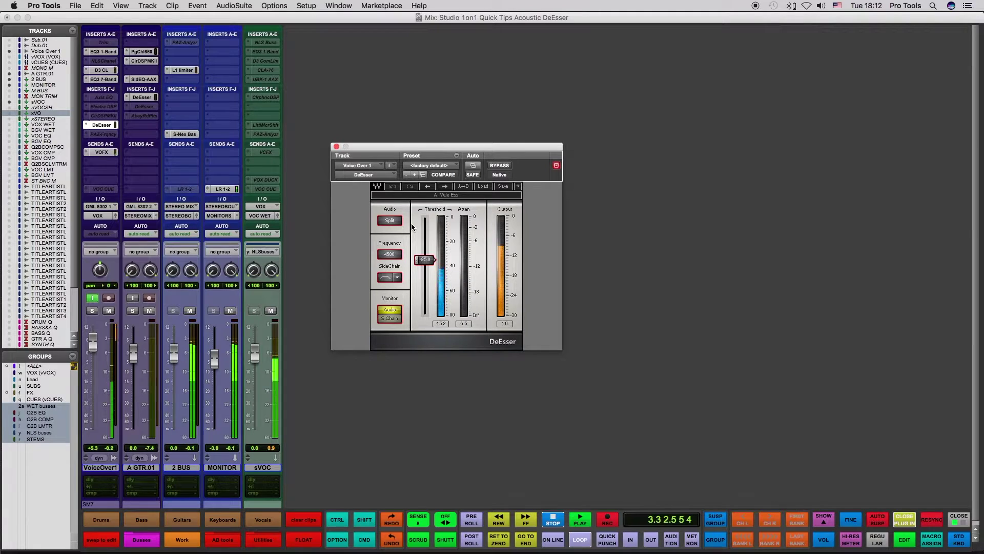
left_click(336, 147)
left_click(142, 97)
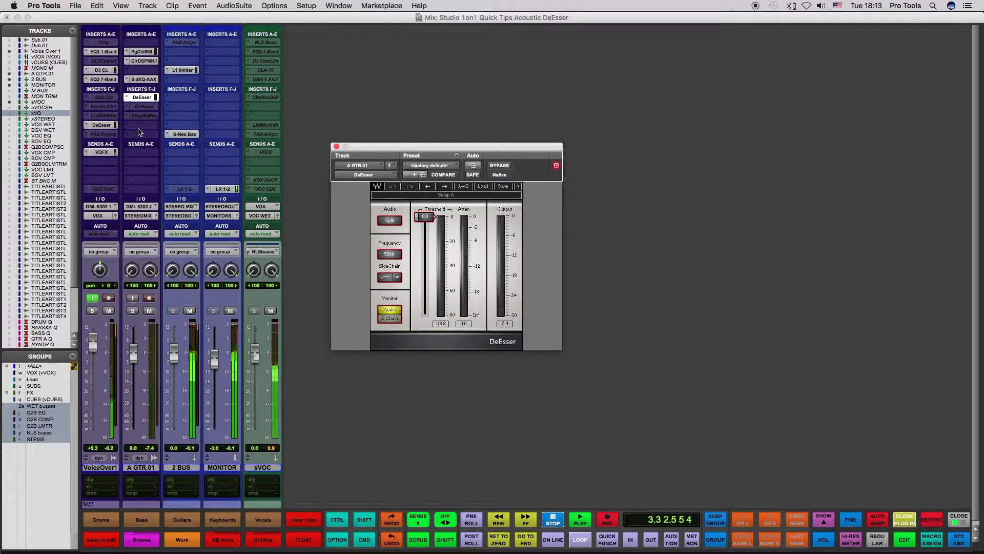
key("super+equal")
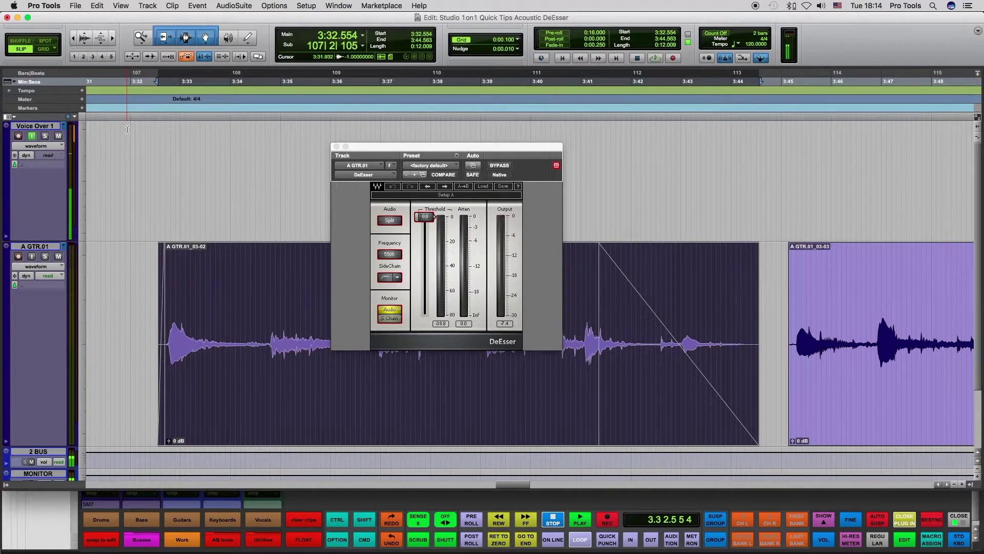
key("super+equal")
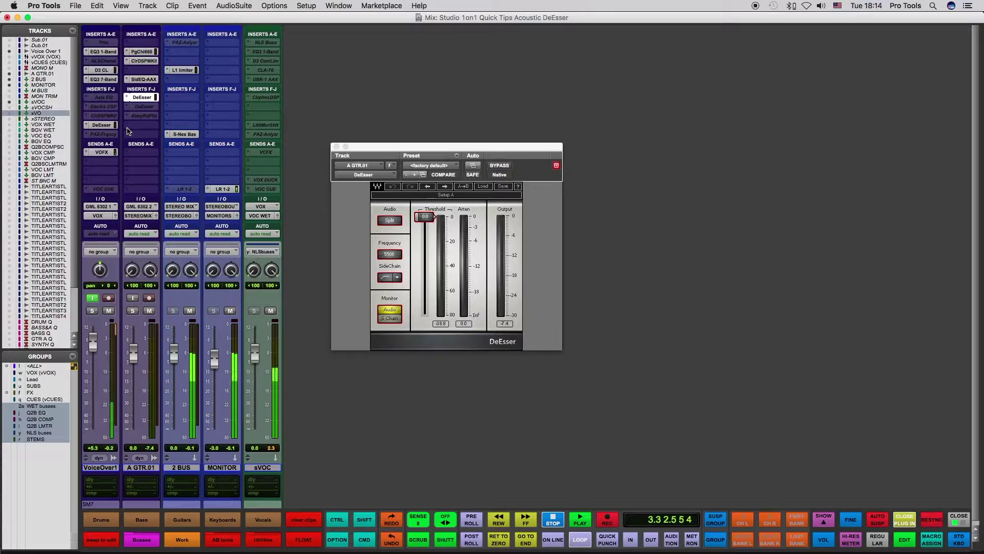
- Toggle the guitar DeEsser's bypass on and off, and lower its threshold to about -39 during playback
left_click(500, 166)
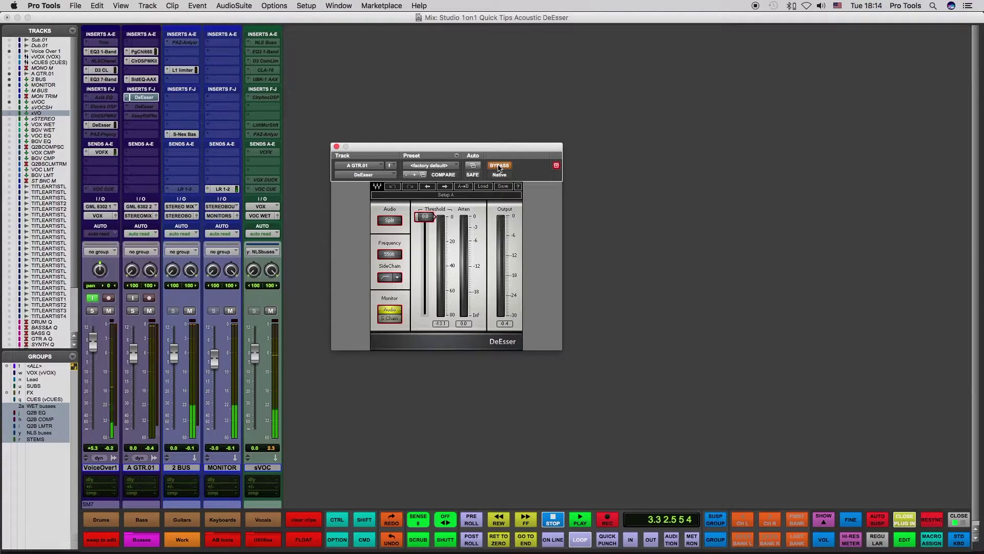
left_click(499, 166)
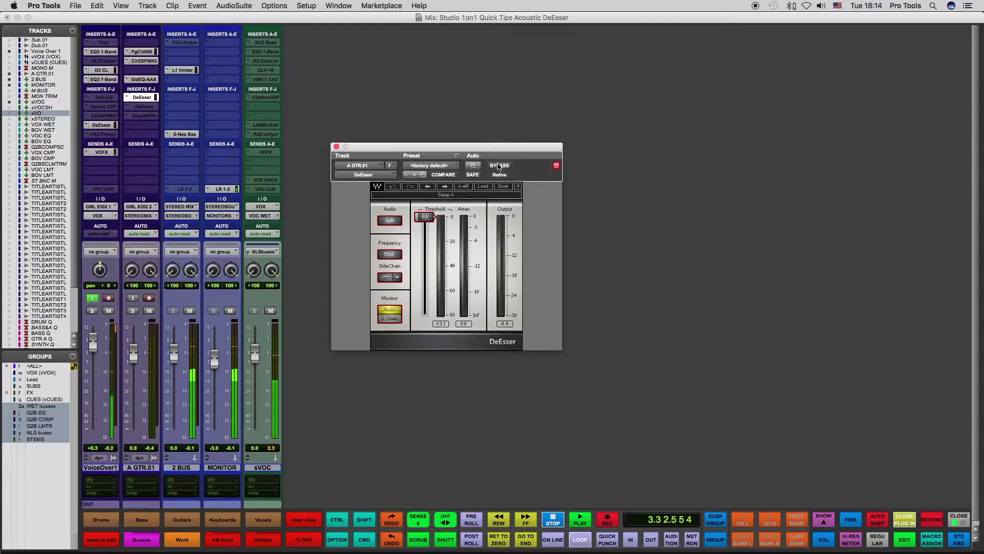
key("space")
left_click_drag(425, 216, 422, 268)
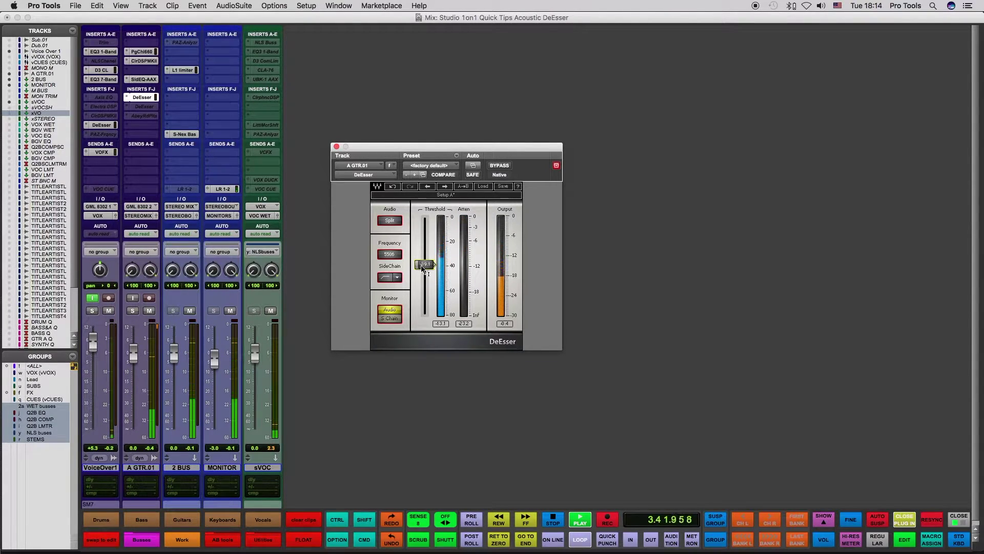
key("space")
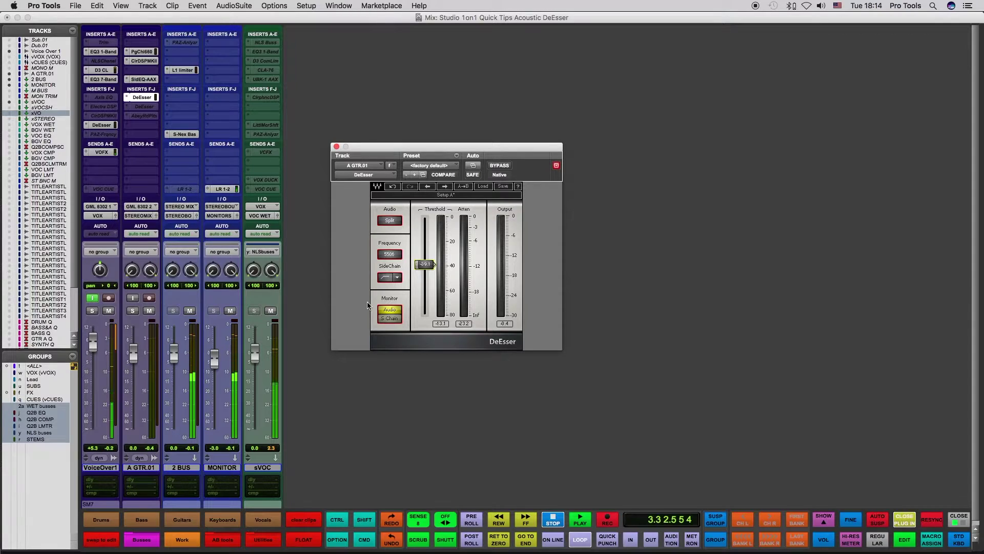
- Monitor the guitar DeEsser's sidechain during playback and lower its frequency to about 3200 Hz
left_click(393, 319)
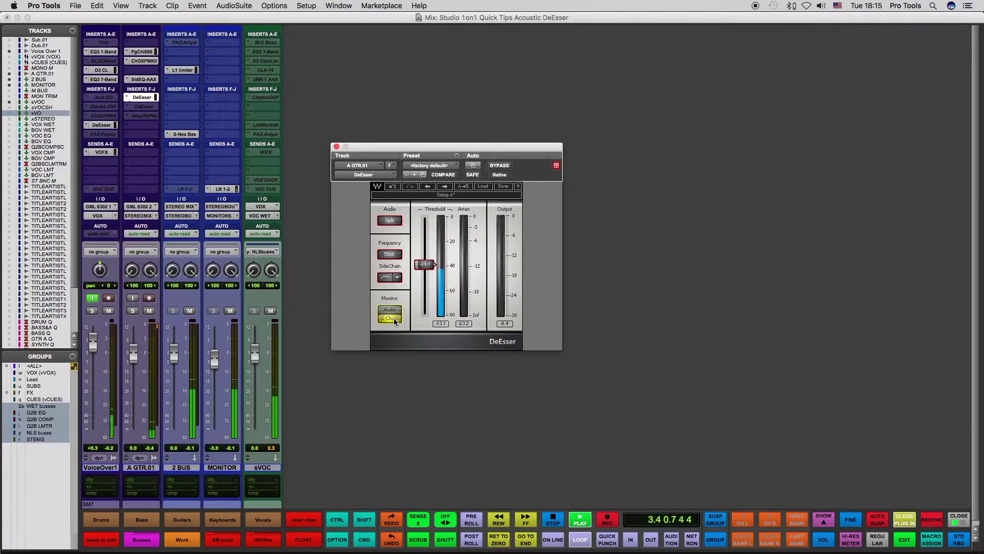
left_click(385, 278)
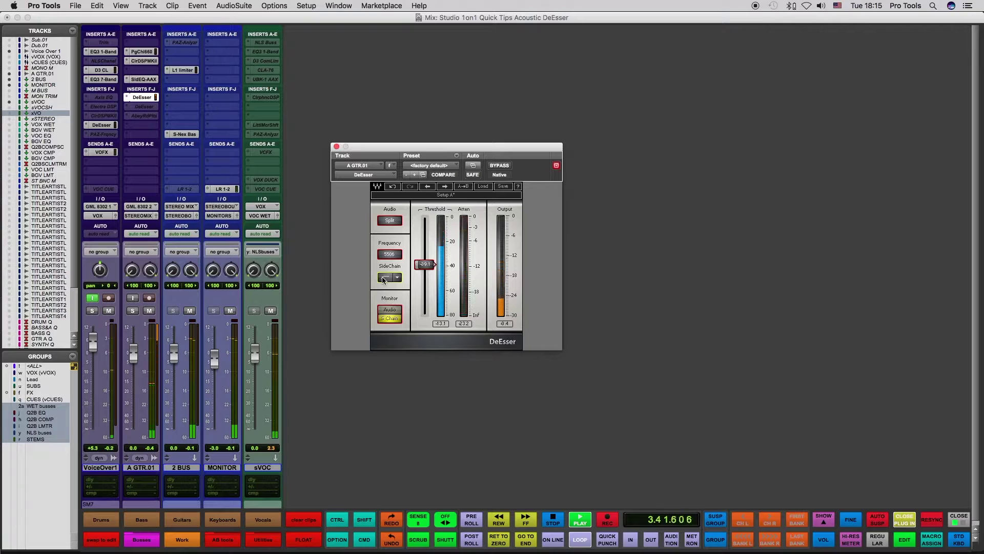
left_click_drag(389, 254, 389, 268)
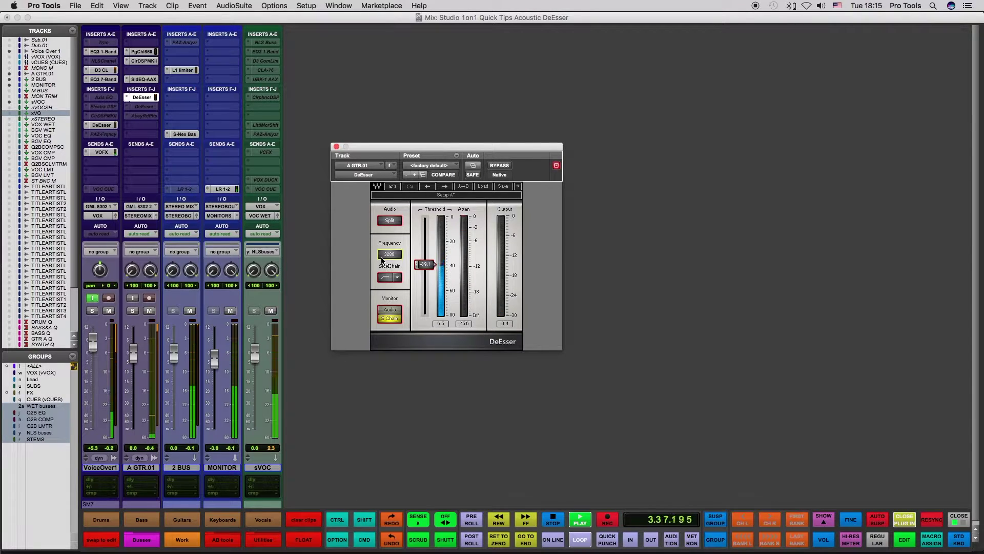
- Raise the guitar DeEsser's threshold to about -30 and audition the guitar with the monitor on Audio
left_click_drag(425, 264, 424, 260)
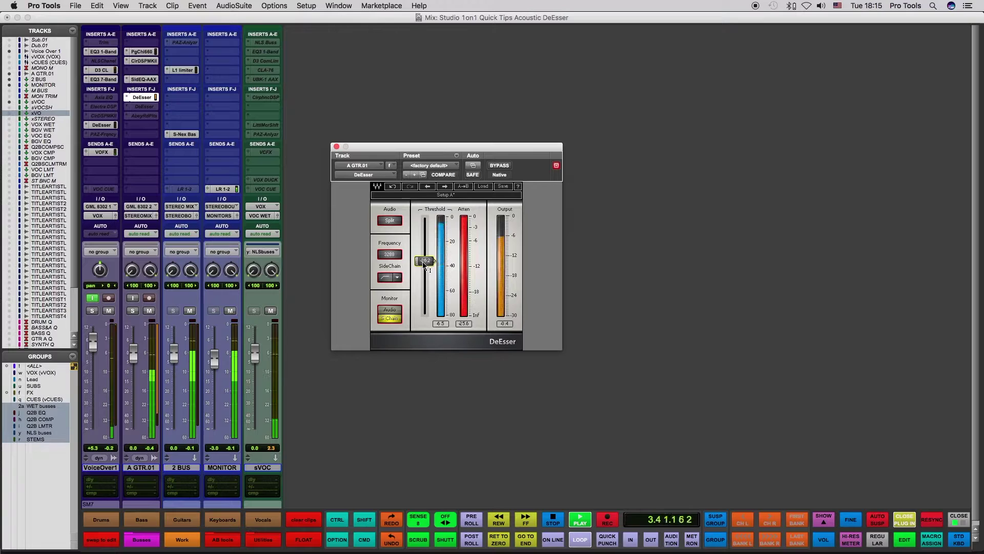
left_click_drag(422, 261, 421, 258)
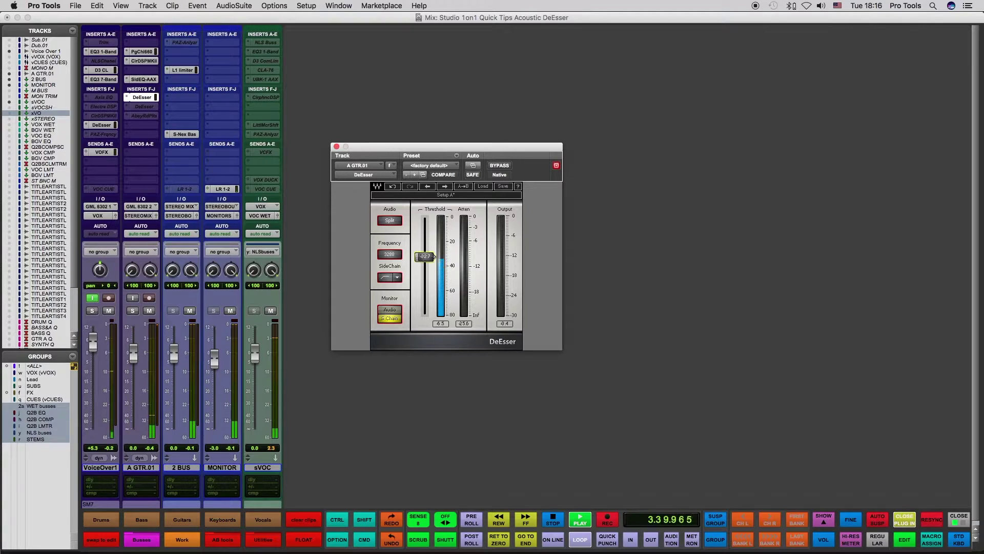
left_click_drag(435, 257, 434, 255)
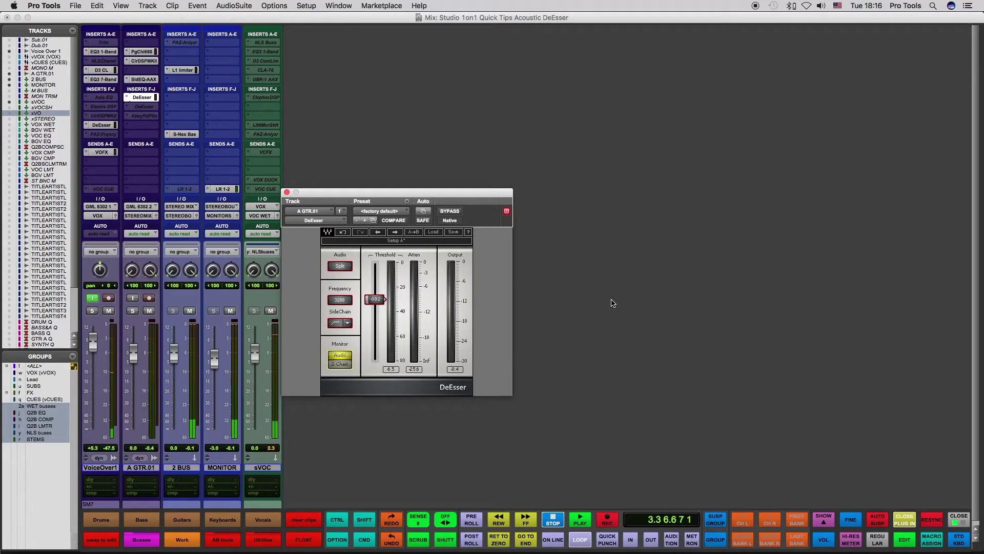
key("space")
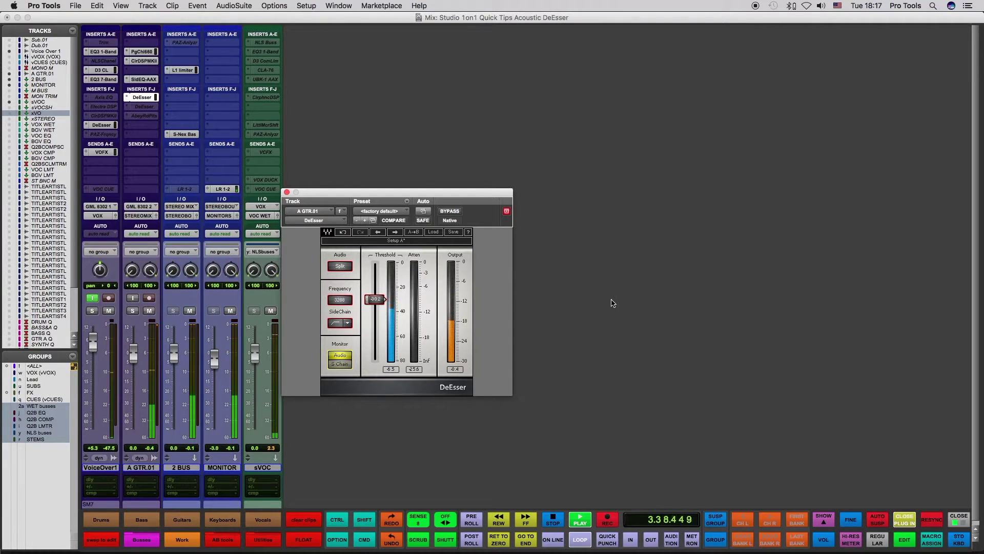
key("space")
- Lower the guitar DeEsser's threshold to about -36 and compare playback with the plug-in bypassed and active
left_click_drag(375, 299, 373, 308)
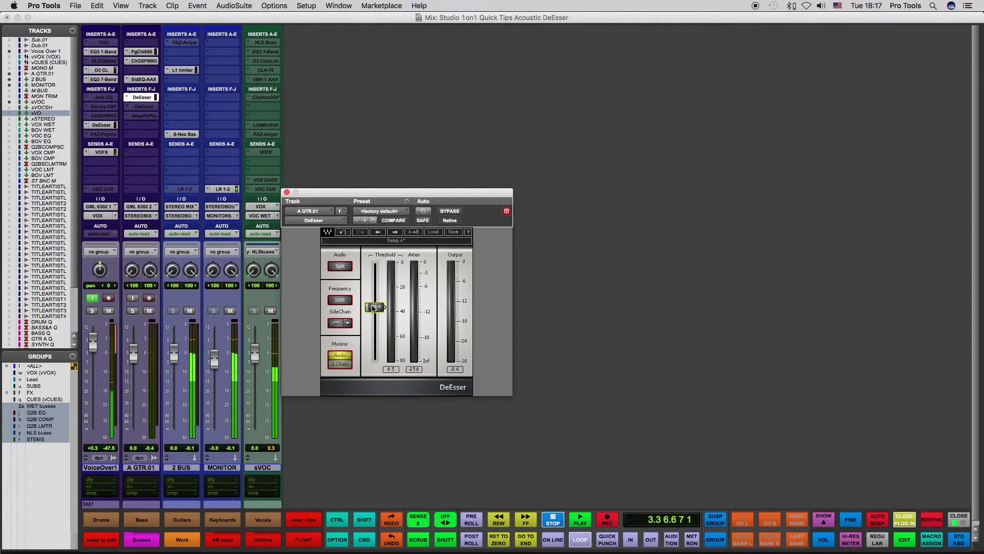
key("space")
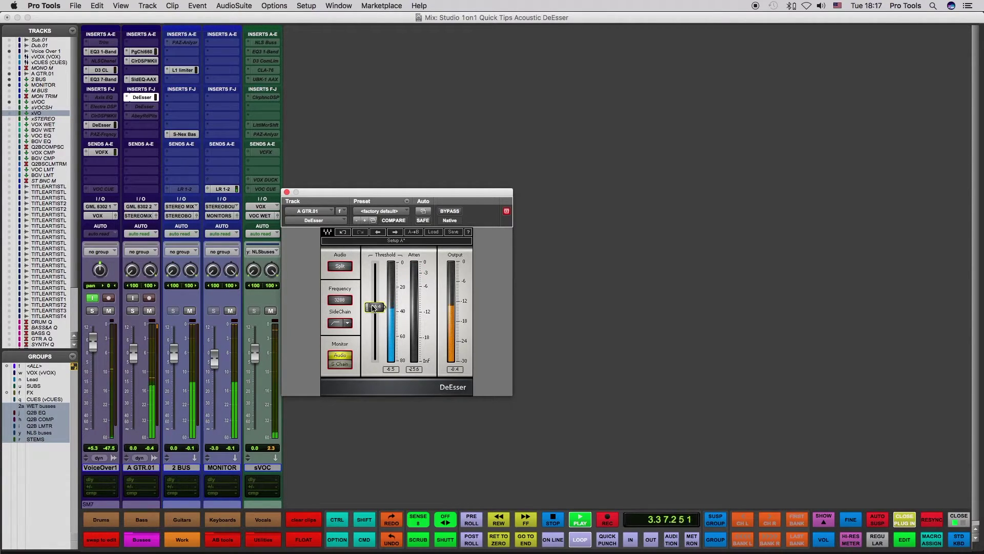
left_click(454, 210)
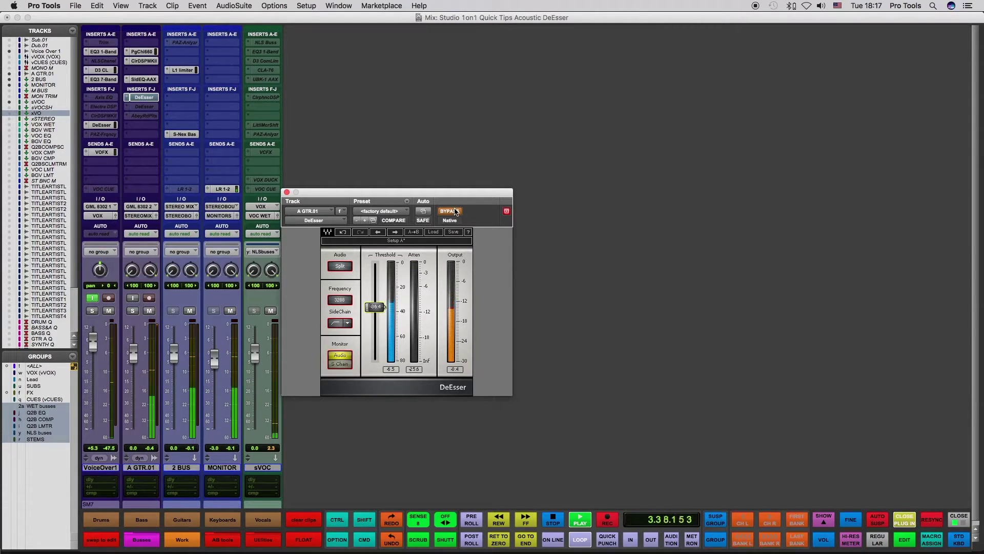
key("space")
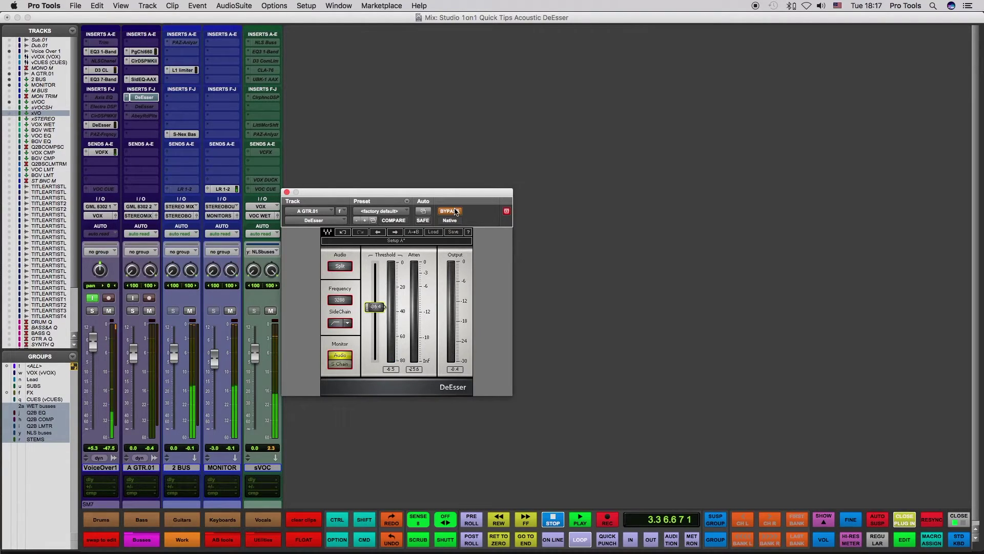
key("space")
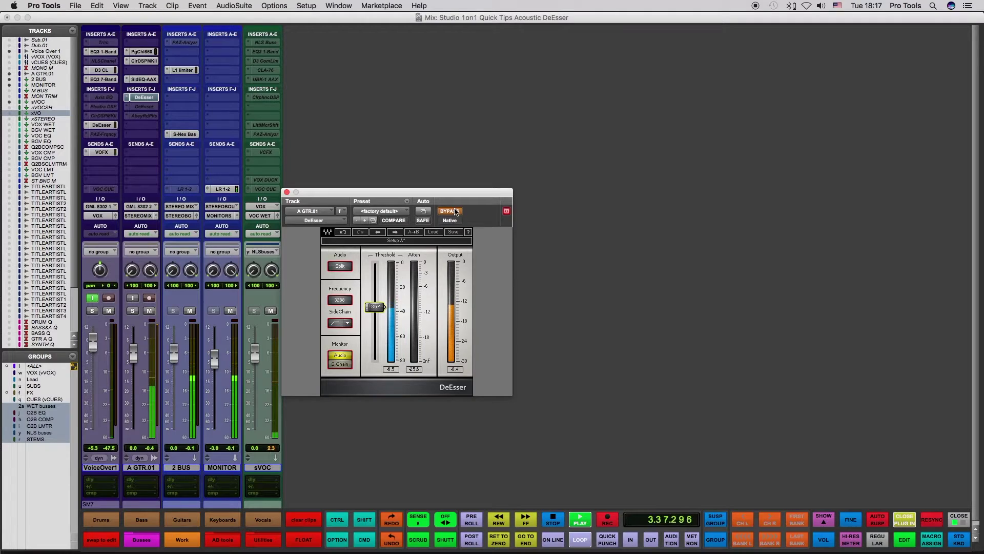
key("space")
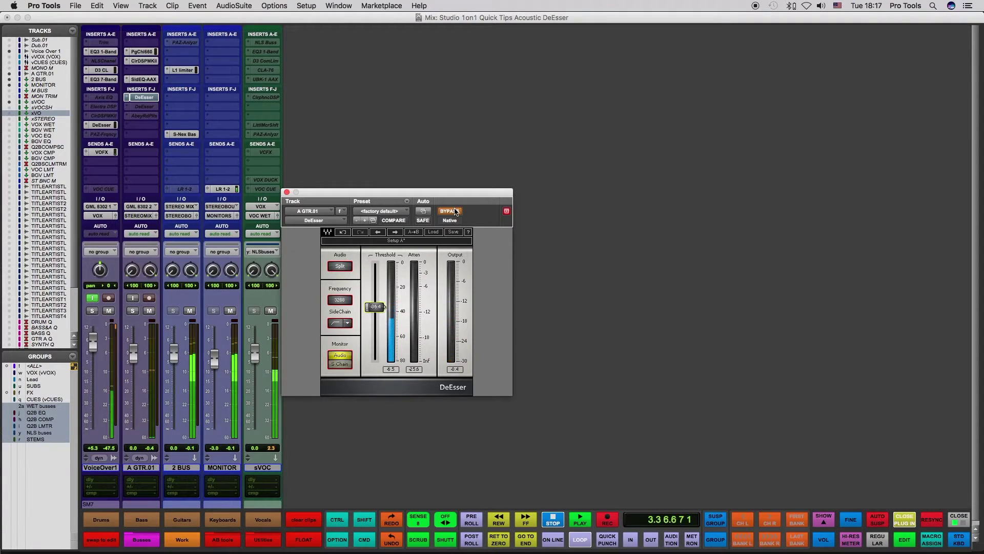
left_click(455, 212)
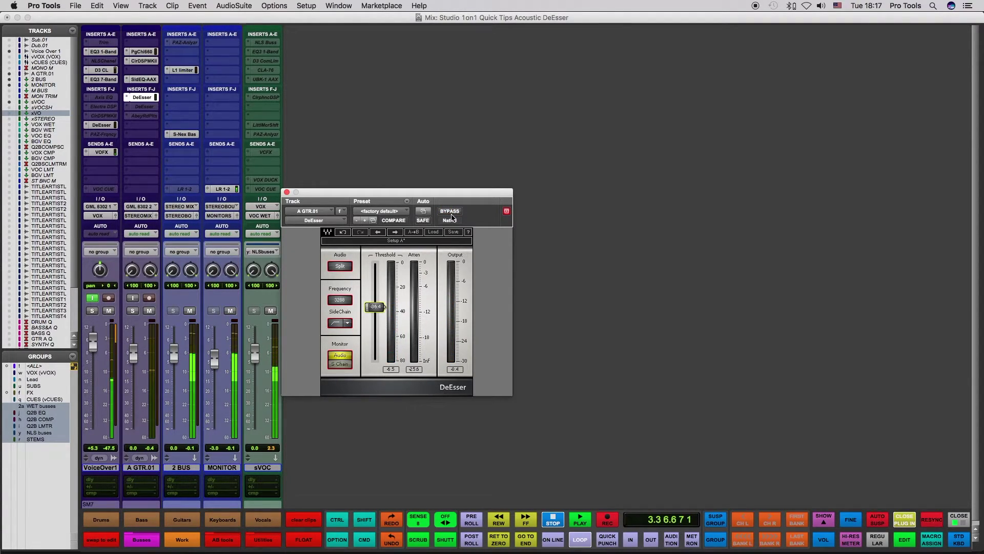
key("space")
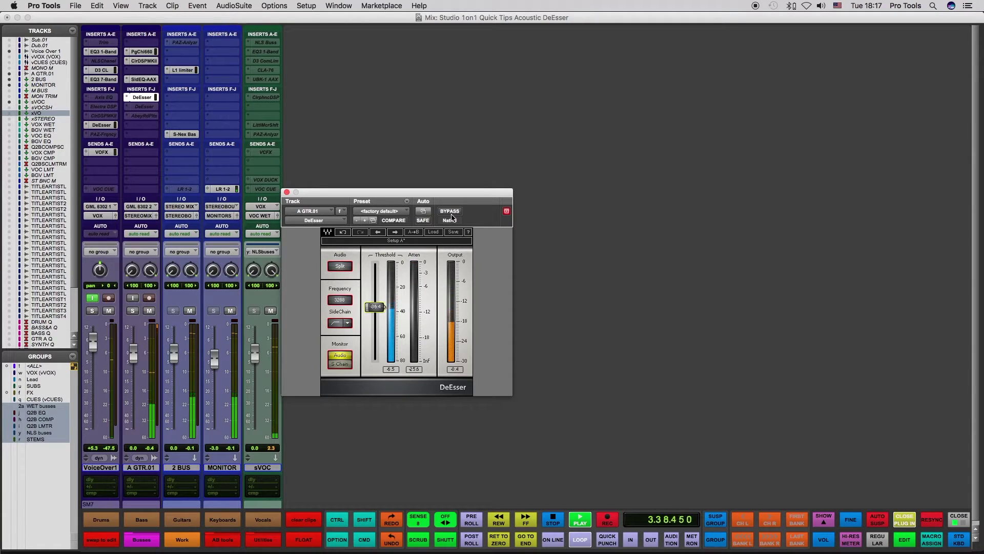
key("space")
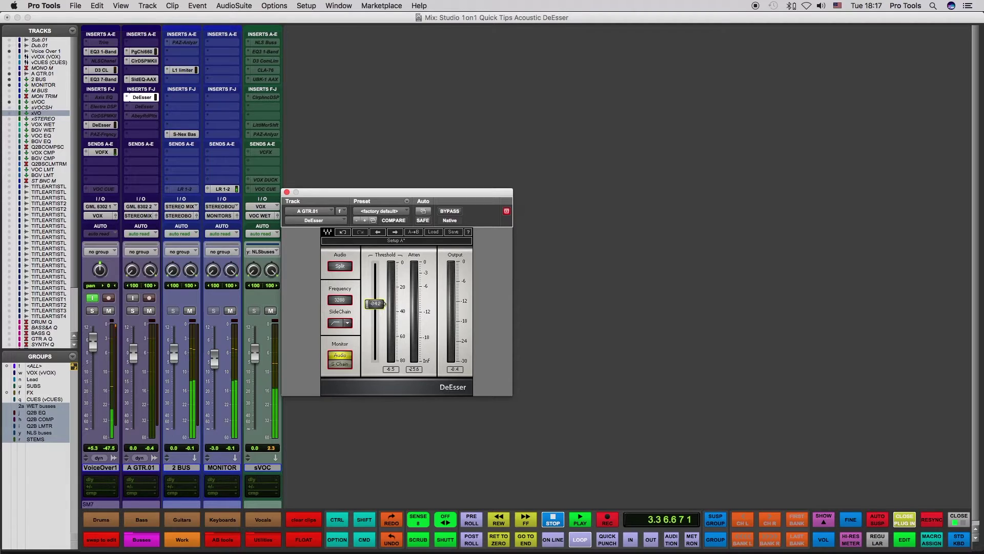
- Raise the guitar DeEsser's threshold gradually to about -27 while replaying the passage to audition each setting
key("space")
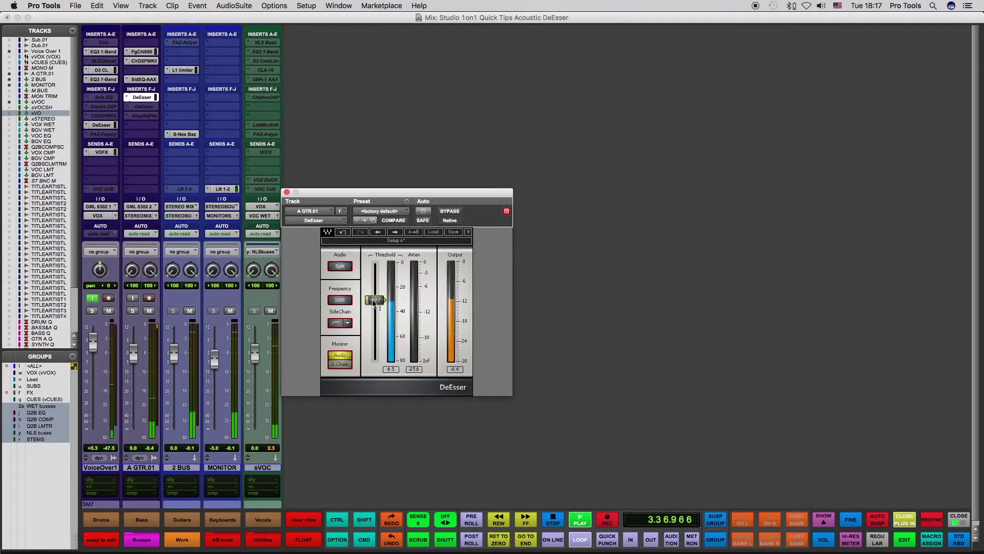
key("space")
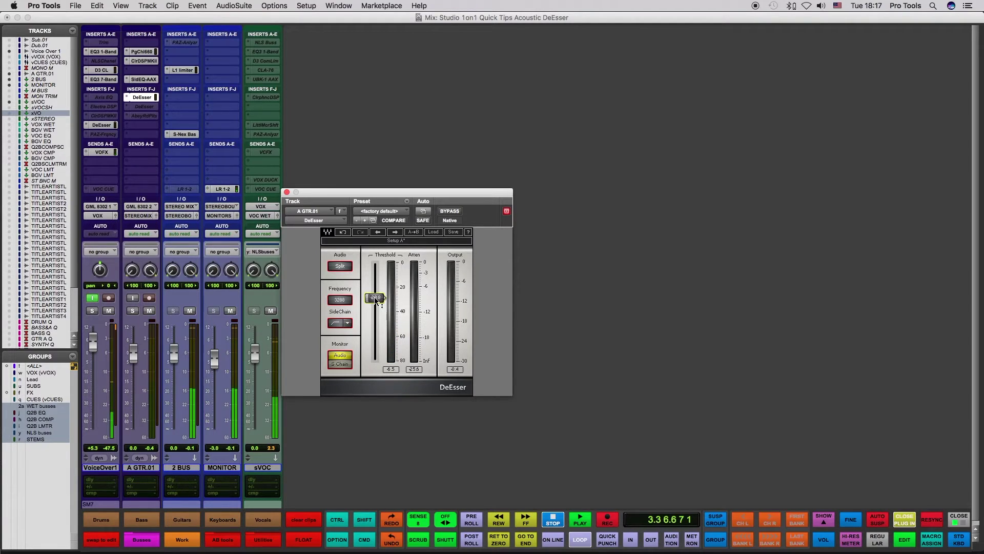
key("space")
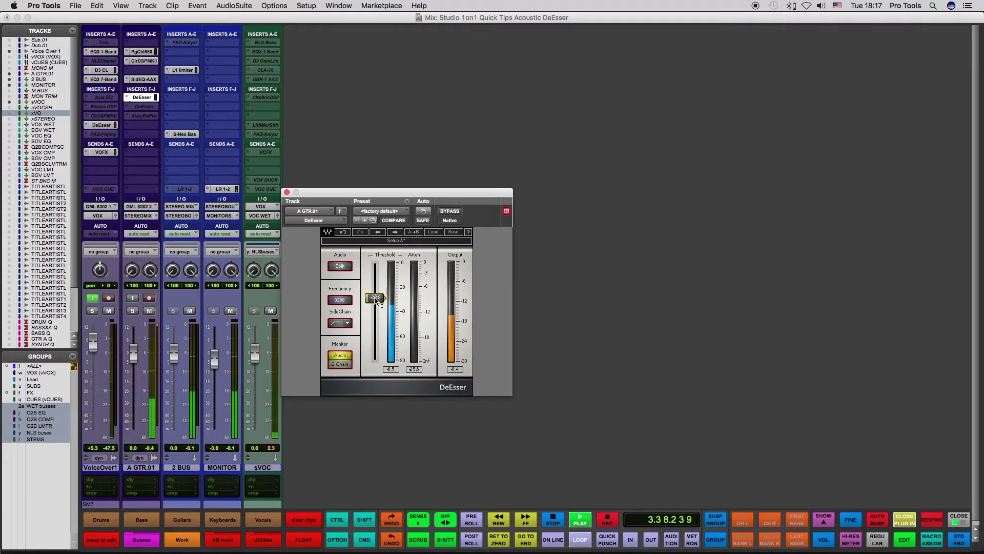
key("space")
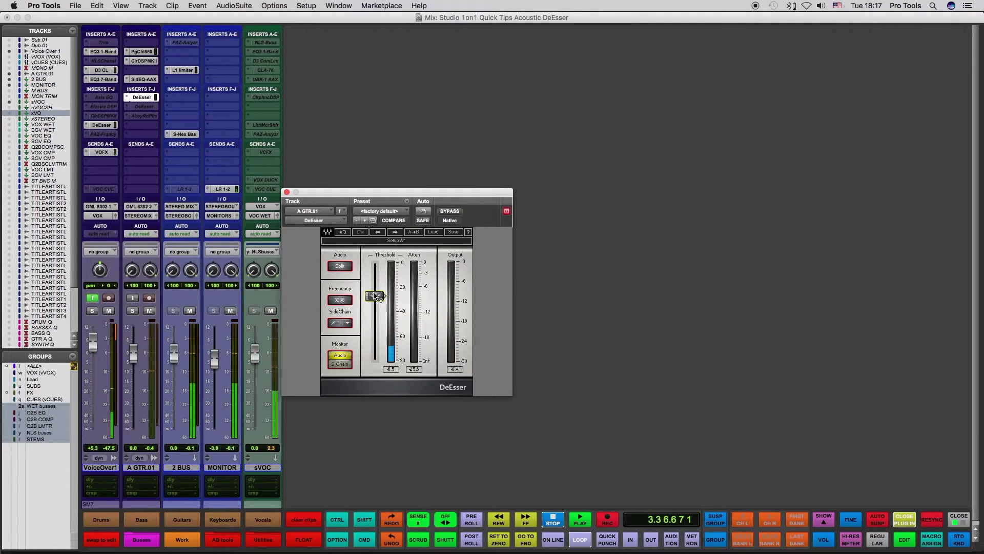
key("space")
key("space")
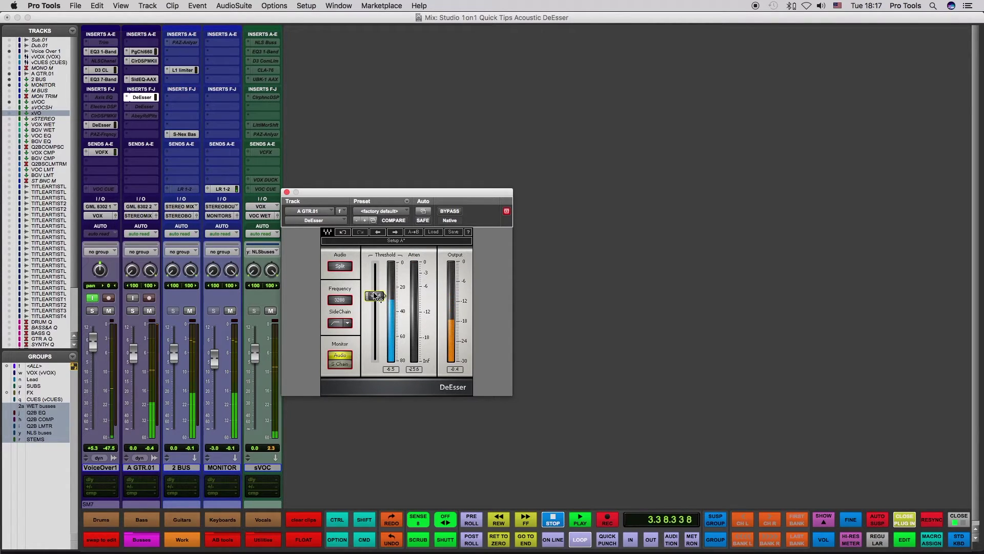
- Show the Edit window and select the A GTR.01_03-02 clip on the guitar track
key("super+equal")
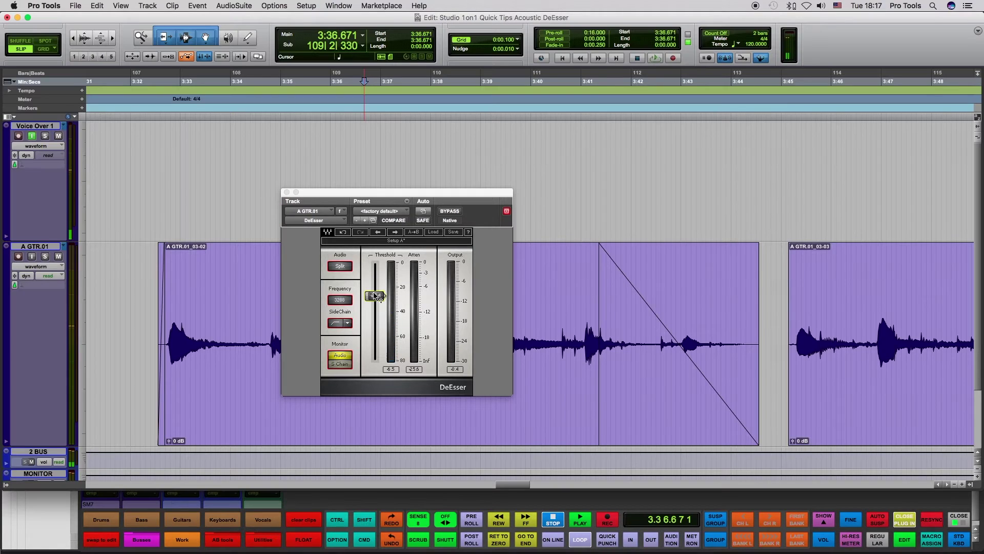
left_click(567, 386)
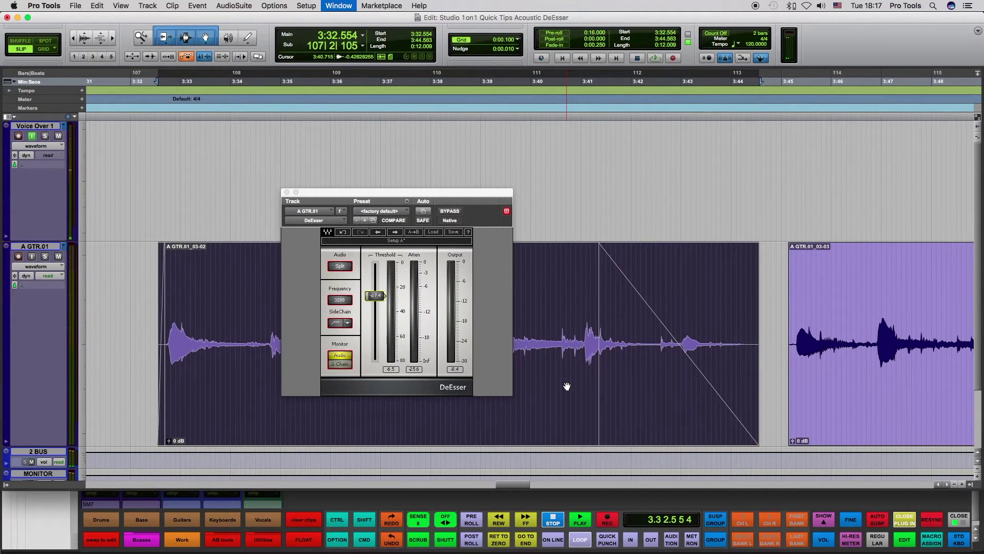
- In the Mix window, deactivate the first DeEsser on A GTR.01, activate the second DeEsser insert and open its window
key("super+equal")
key("space")
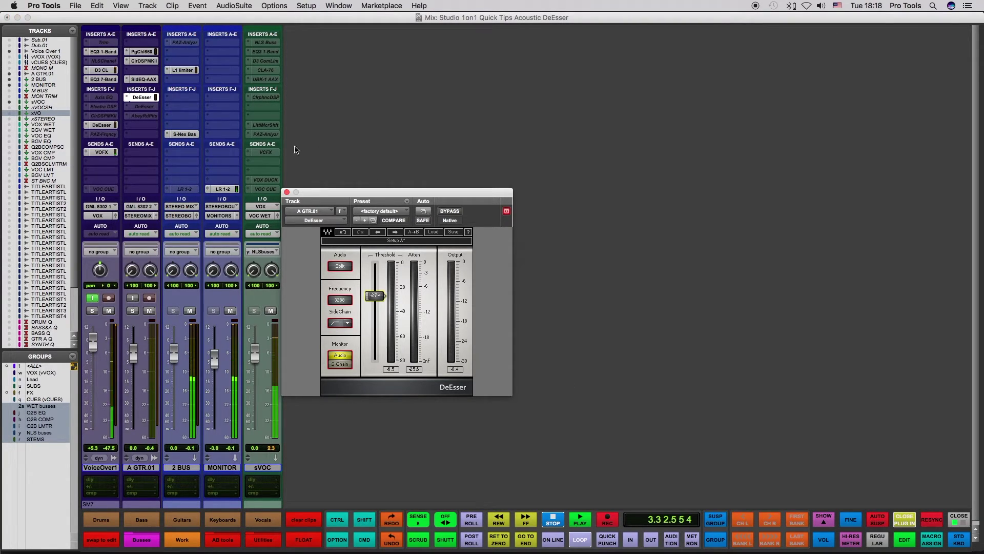
left_click(140, 98, "ctrl+super")
left_click(142, 106, "ctrl+super")
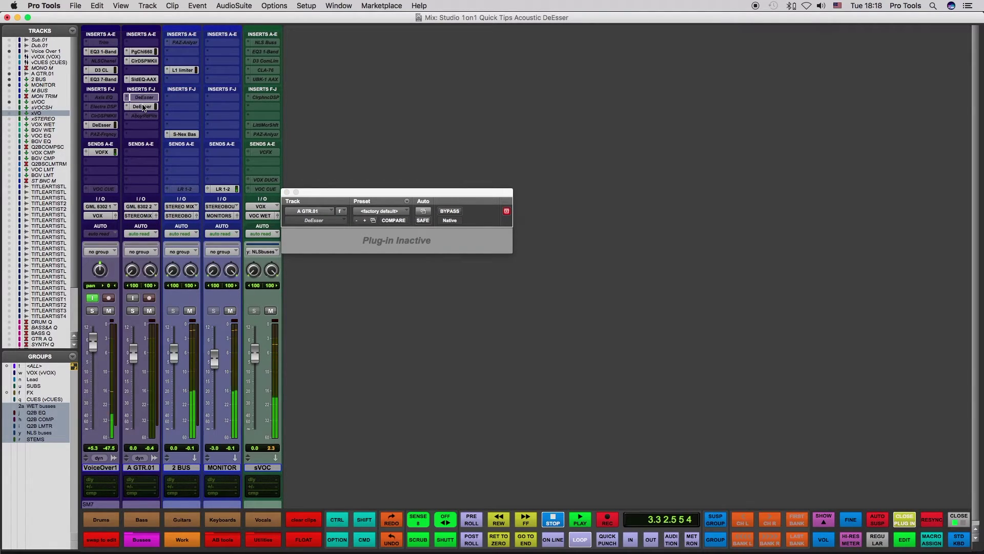
left_click(142, 106)
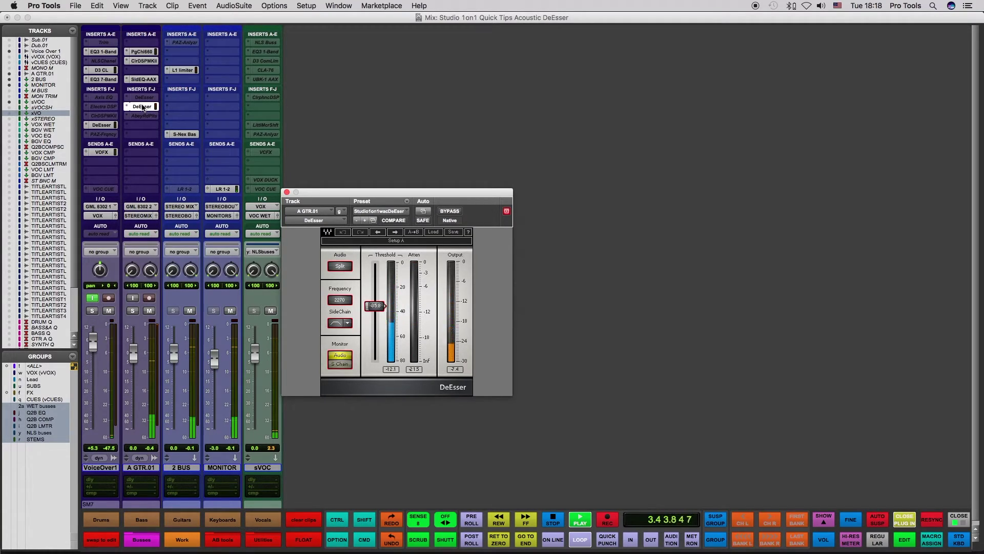
- Compare playback of the guitar passage with the second DeEsser active and bypassed
key("space")
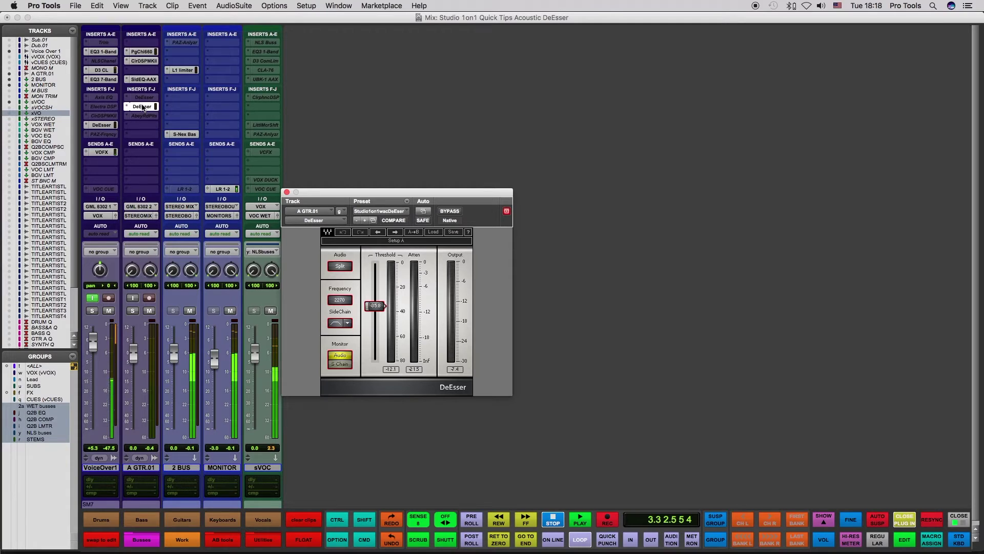
left_click(450, 211)
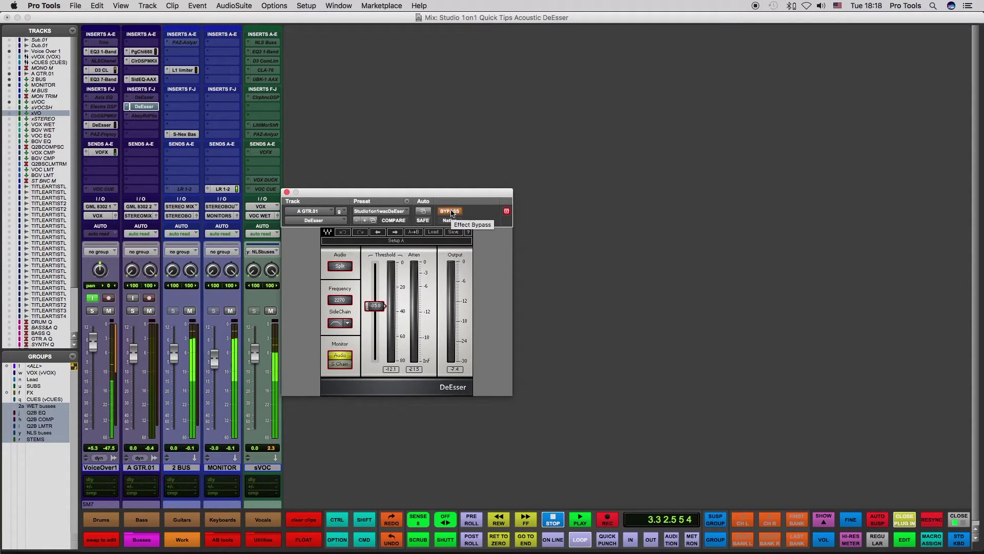
key("space")
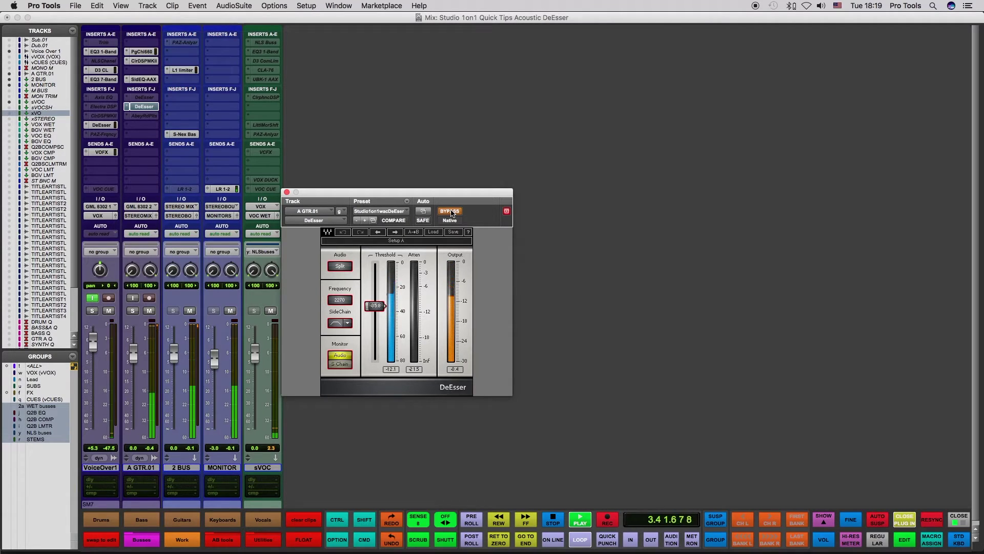
left_click(452, 213)
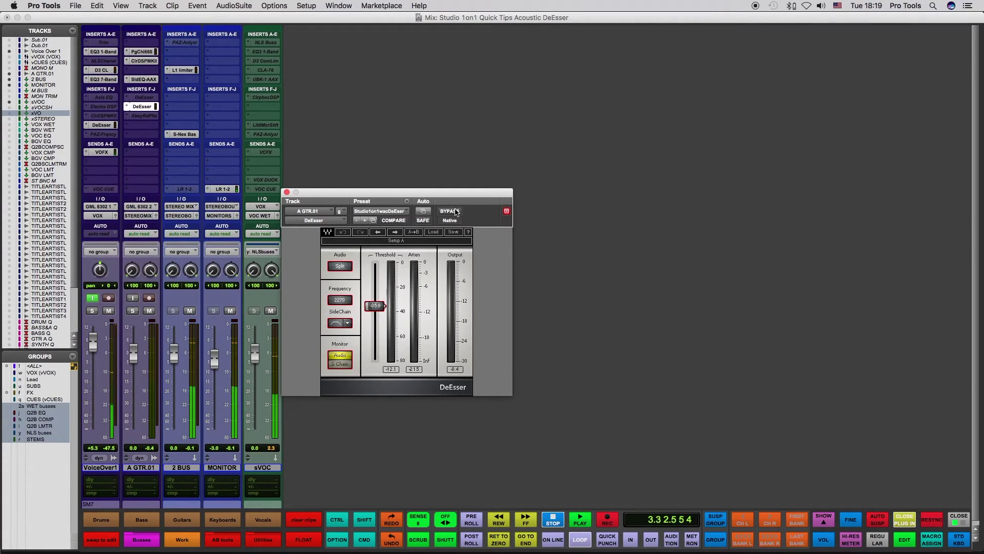
- Activate the AbeyRdPlts reverb insert below the second DeEsser on A GTR.01 and shift the DeEsser window slightly
left_click(143, 117)
left_click(144, 116, "ctrl+super")
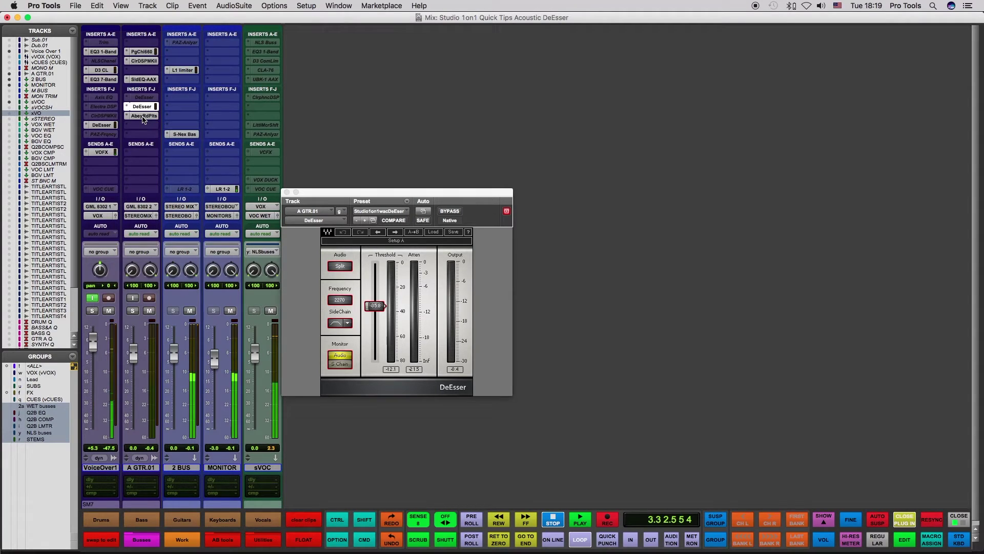
left_click(474, 190)
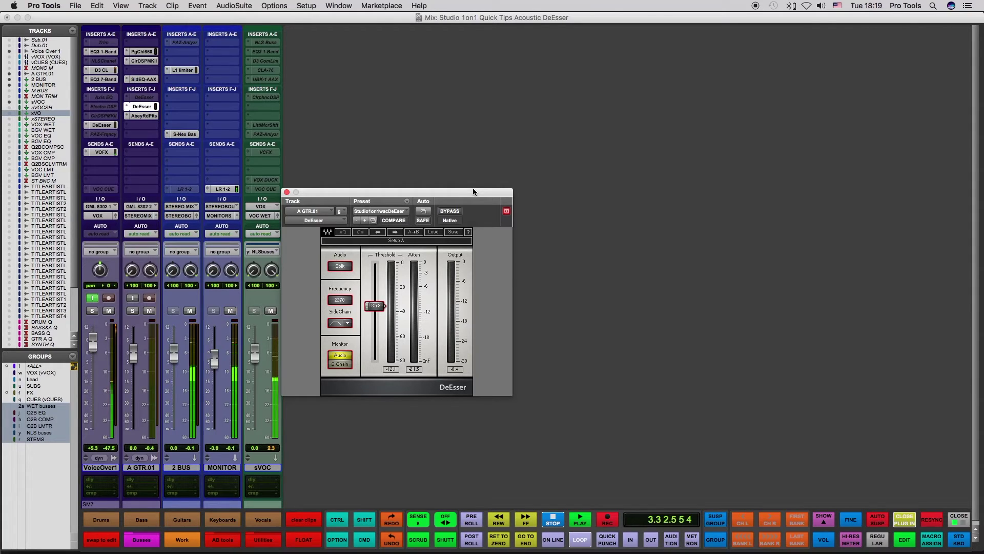
left_click_drag(473, 192, 482, 190)
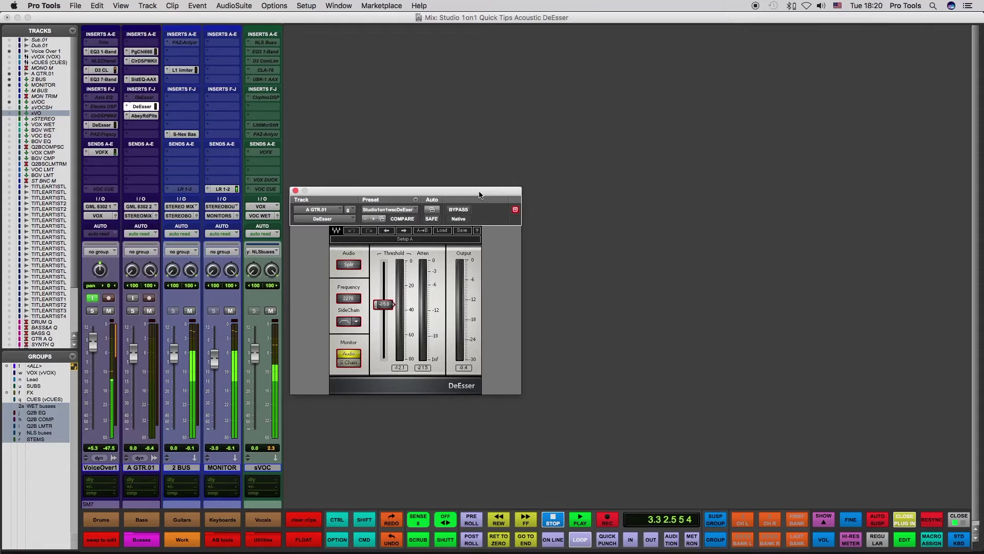
- Compare the guitar through the AbeyRdPlts reverb with the DeEsser bypassed and active, leaving the DeEsser active
left_click(458, 209)
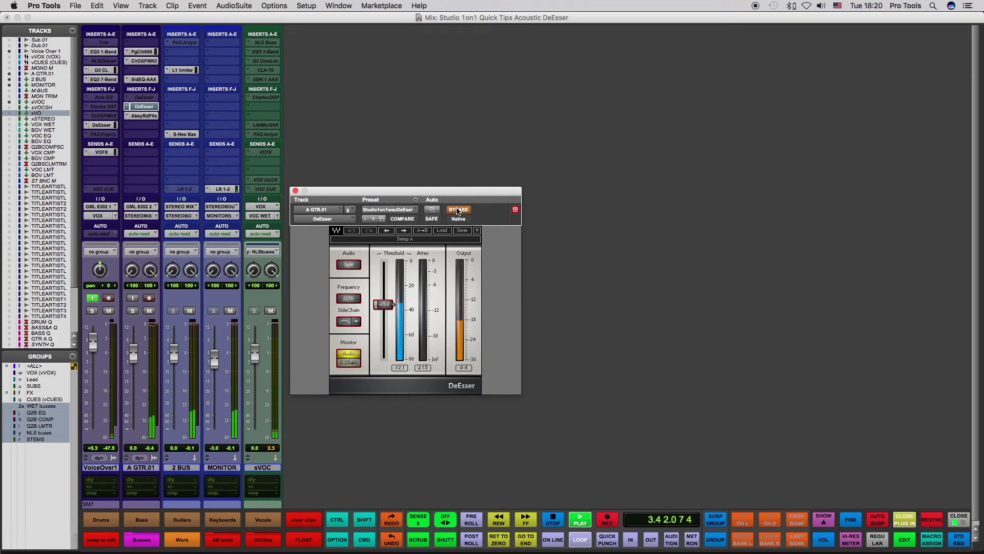
key("space")
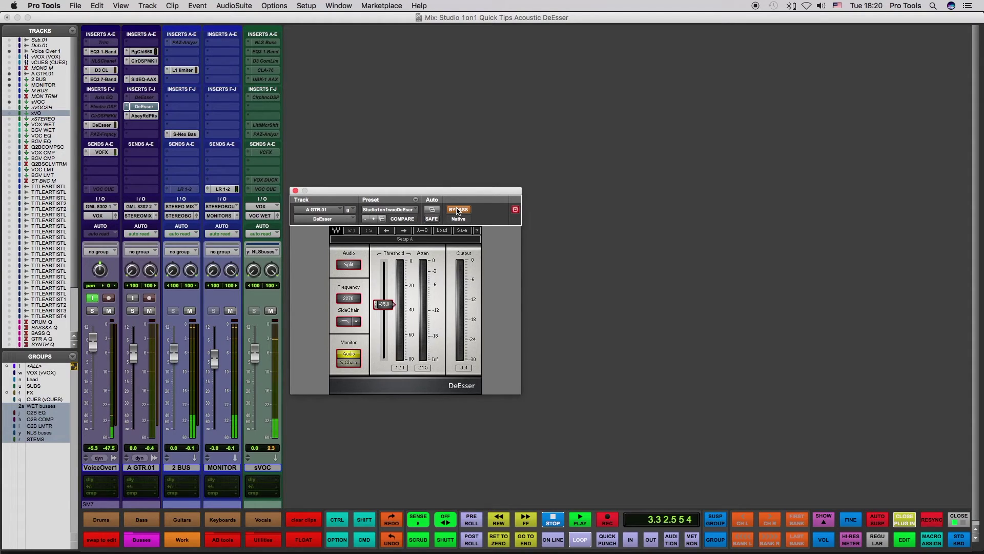
left_click(458, 210)
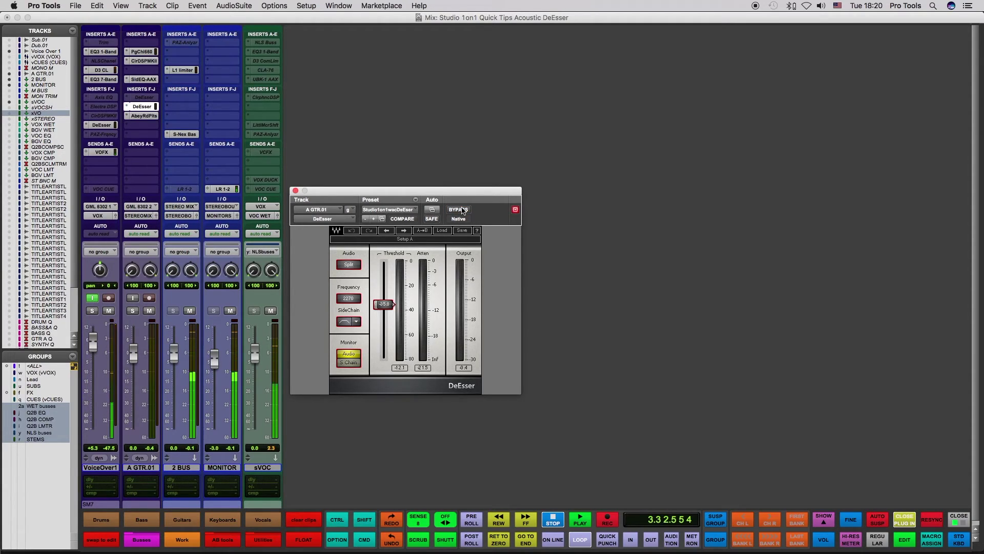
key("space")
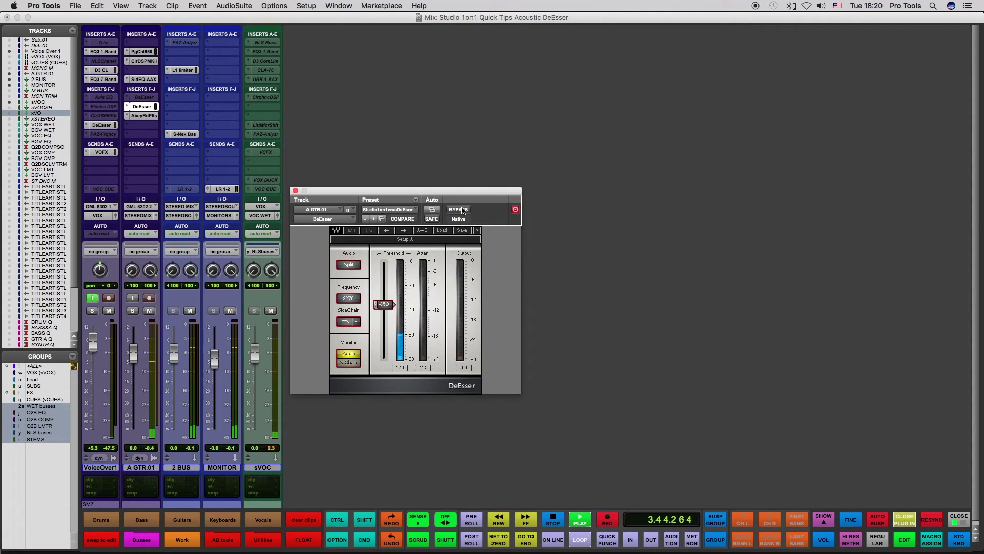
key("space")
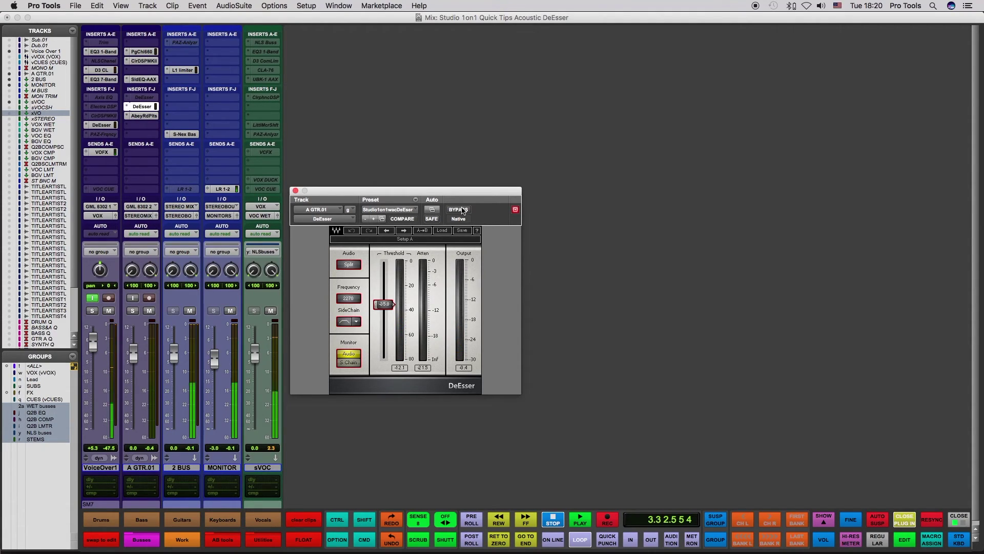
left_click_drag(483, 193, 488, 183)
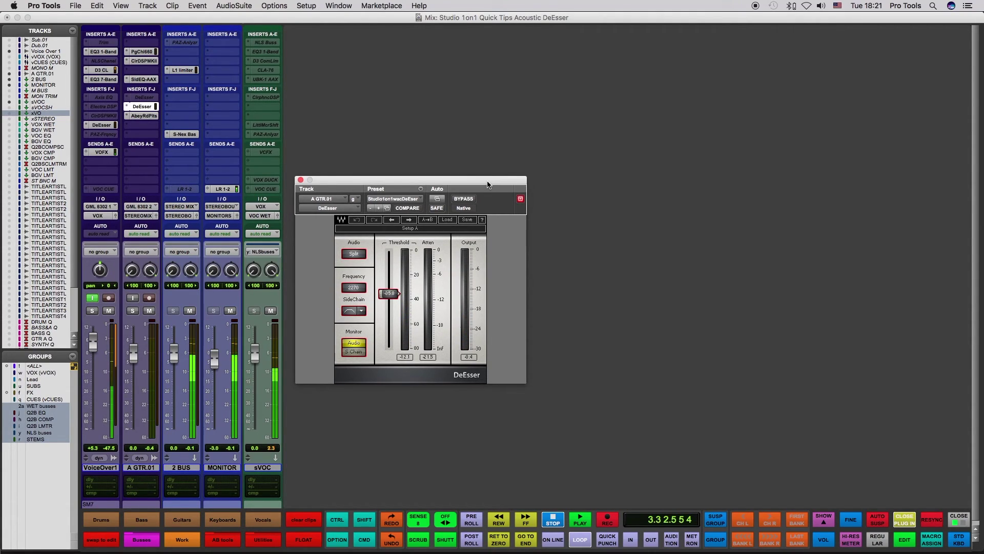